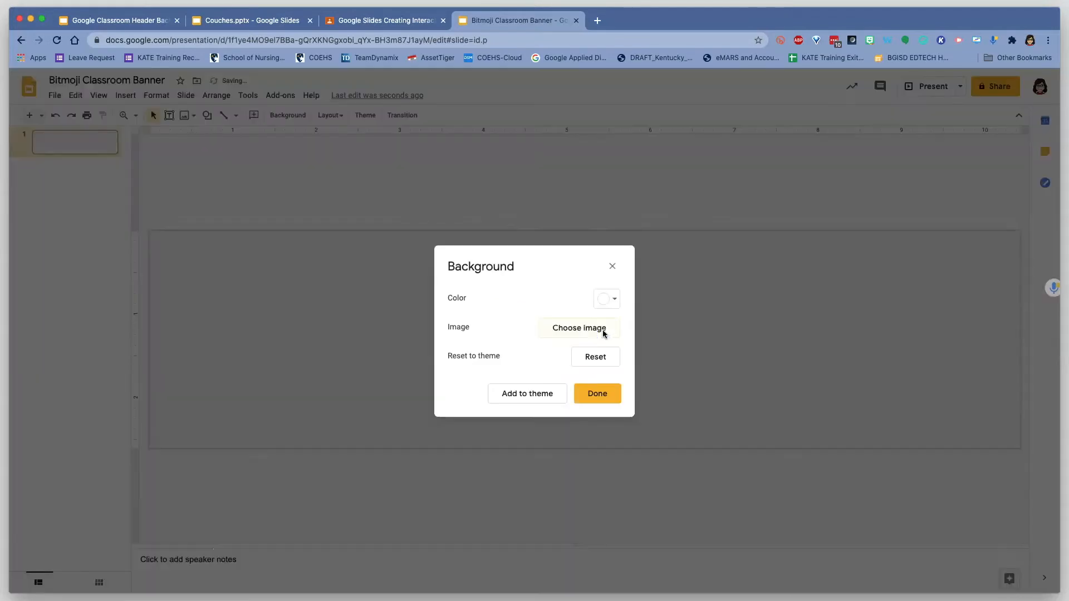
# - Apply the chosen image of a white brick wall and wood floor as the slide background
pyautogui.click(599, 394)
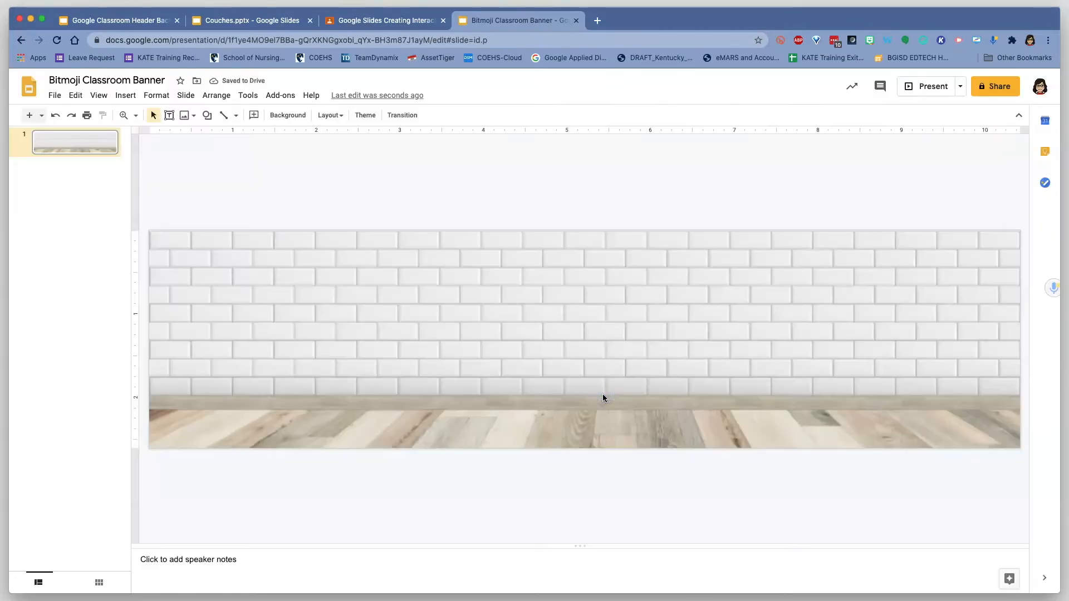
pyautogui.moveTo(595, 342); pyautogui.dragTo(548, 382)
pyautogui.moveTo(736, 316); pyautogui.dragTo(730, 345)
pyautogui.click(666, 296)
pyautogui.moveTo(666, 296); pyautogui.dragTo(605, 334)
pyautogui.moveTo(772, 341); pyautogui.dragTo(754, 366)
# - Check how the header image is laid out in the Google Classroom class, and return to the Bitmoji Classroom Banner presentation
pyautogui.click(348, 22)
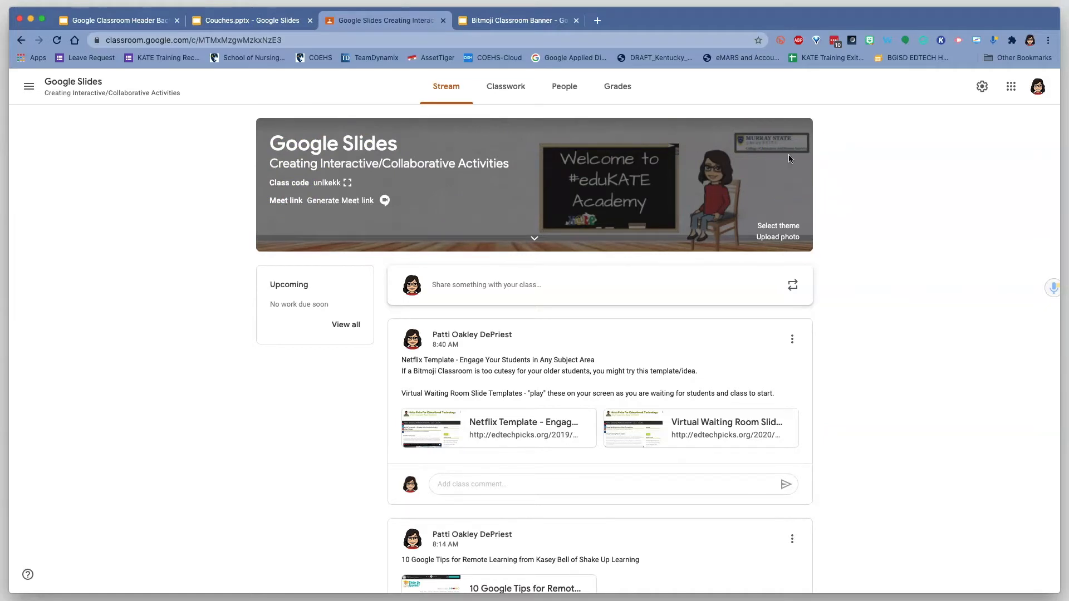
pyautogui.click(532, 21)
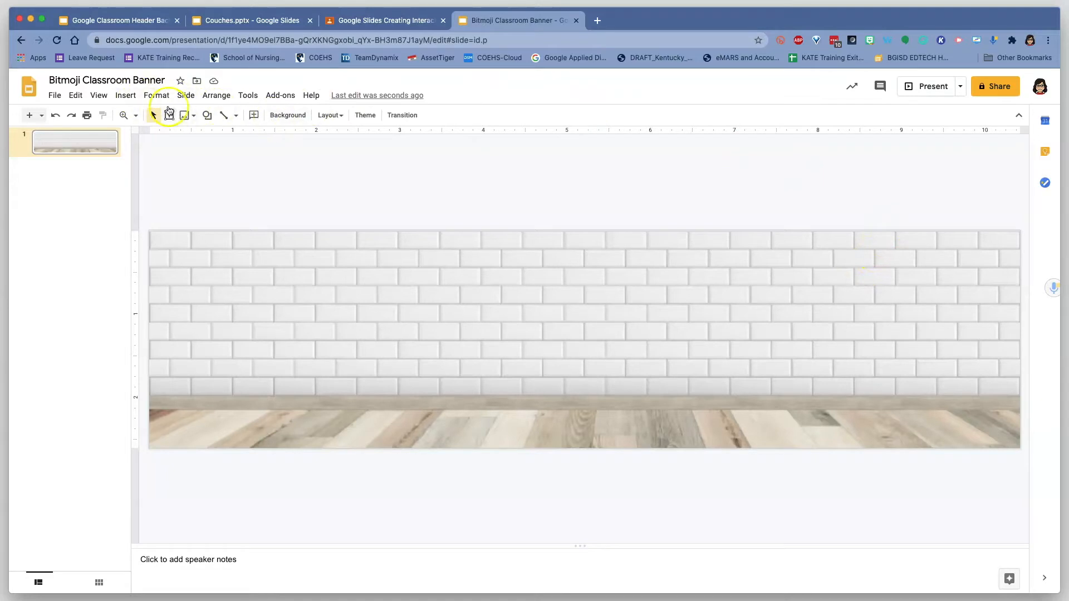
# - Search the web for images to insert, using the query "dog transparent png"
pyautogui.click(125, 96)
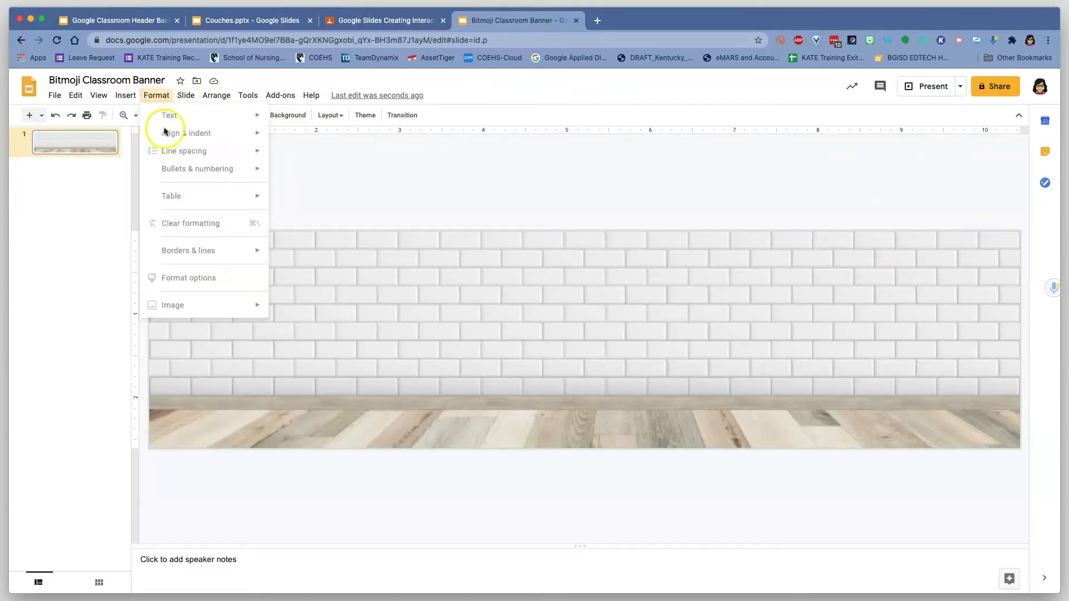
pyautogui.click(231, 114)
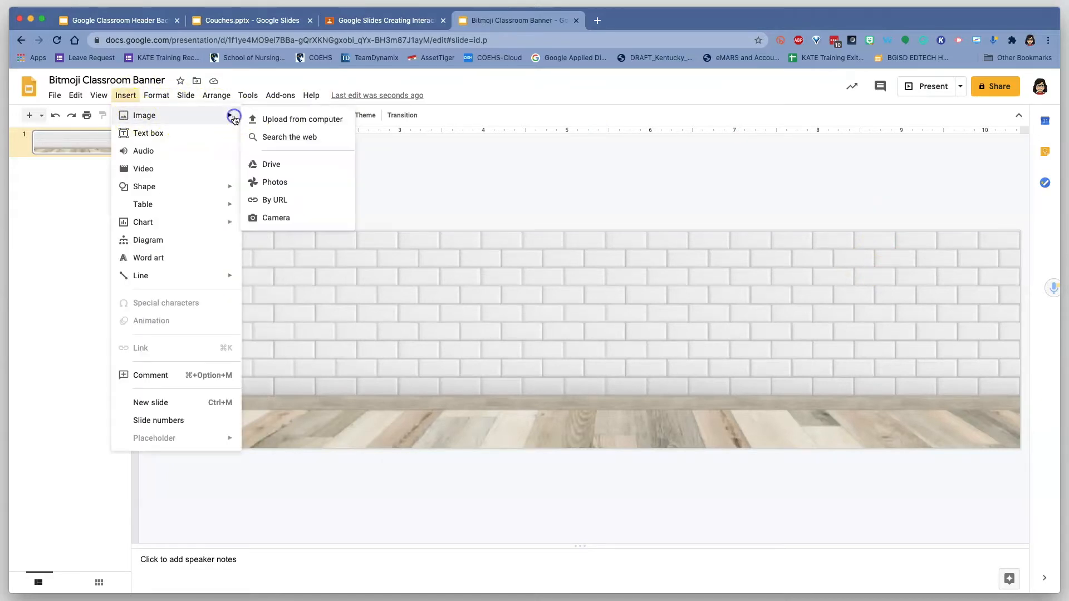
pyautogui.click(272, 139)
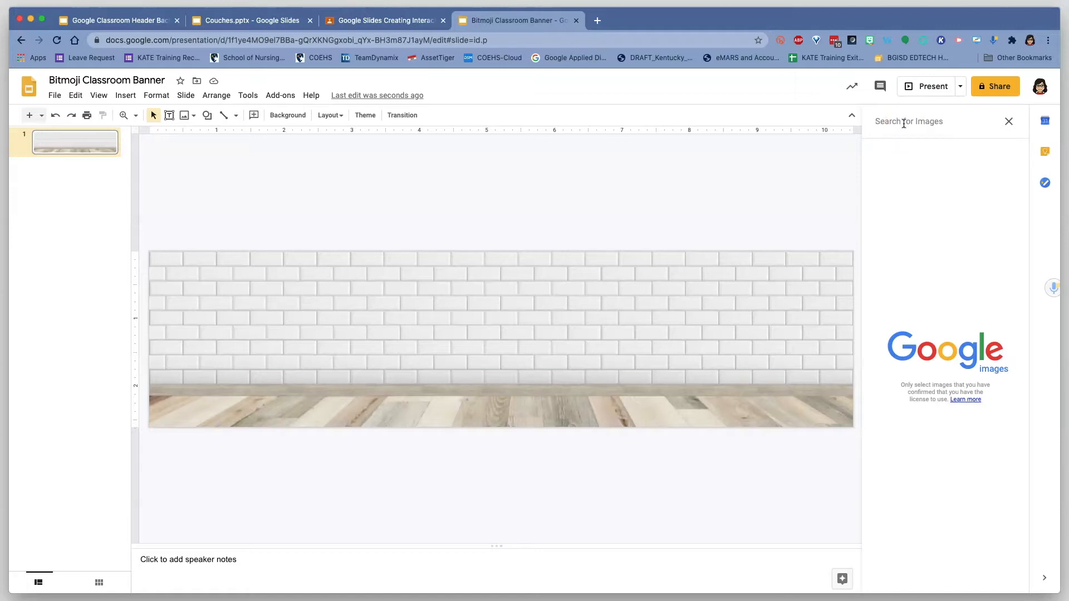
pyautogui.write('dpg')
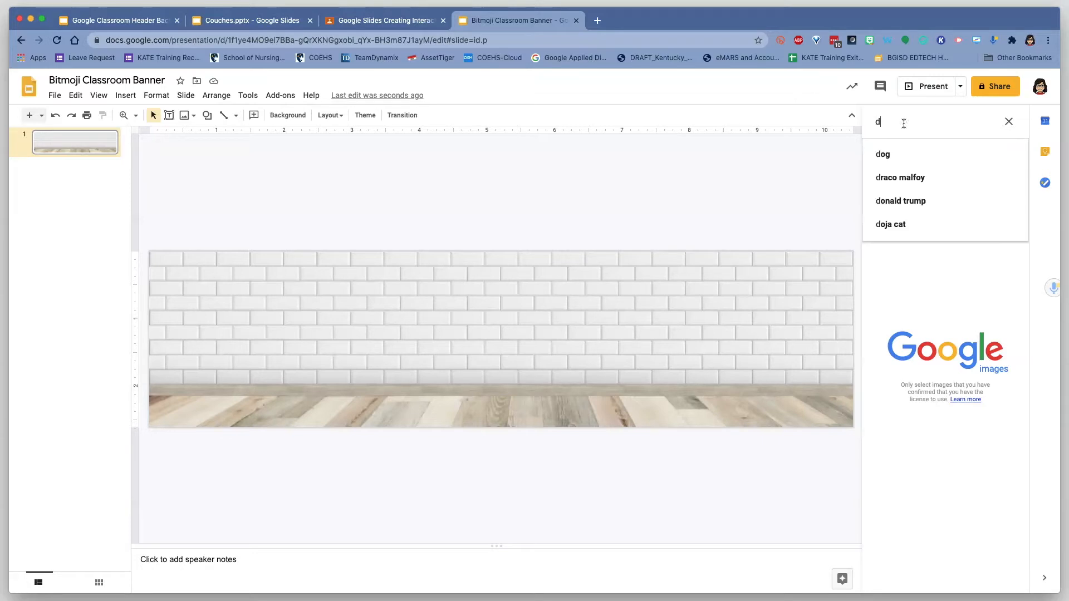
pyautogui.press('BackSpace')
pyautogui.write('og ')
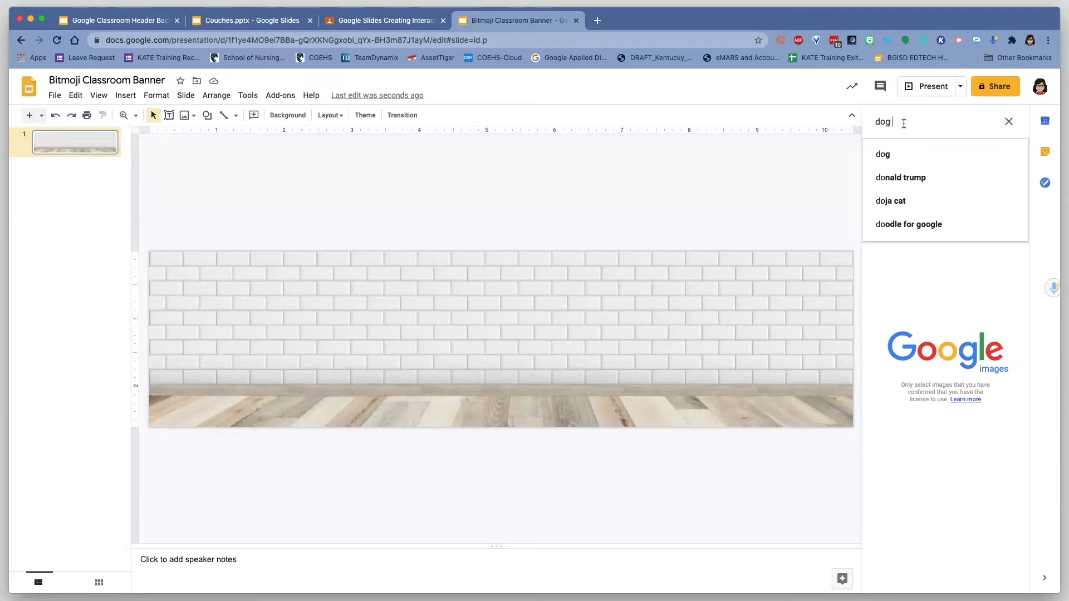
pyautogui.write('transp')
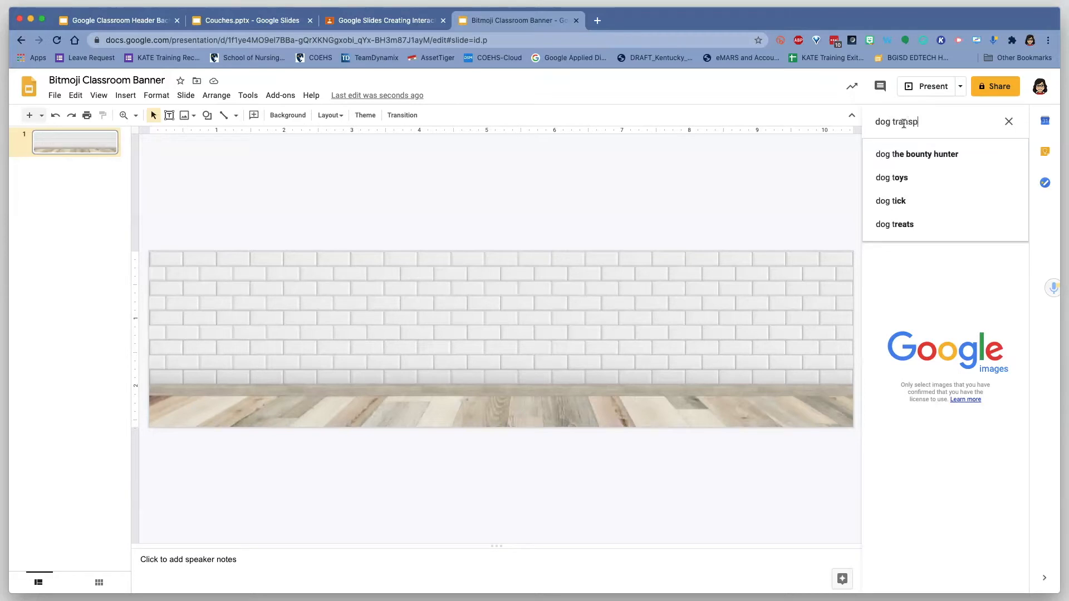
pyautogui.write('arent')
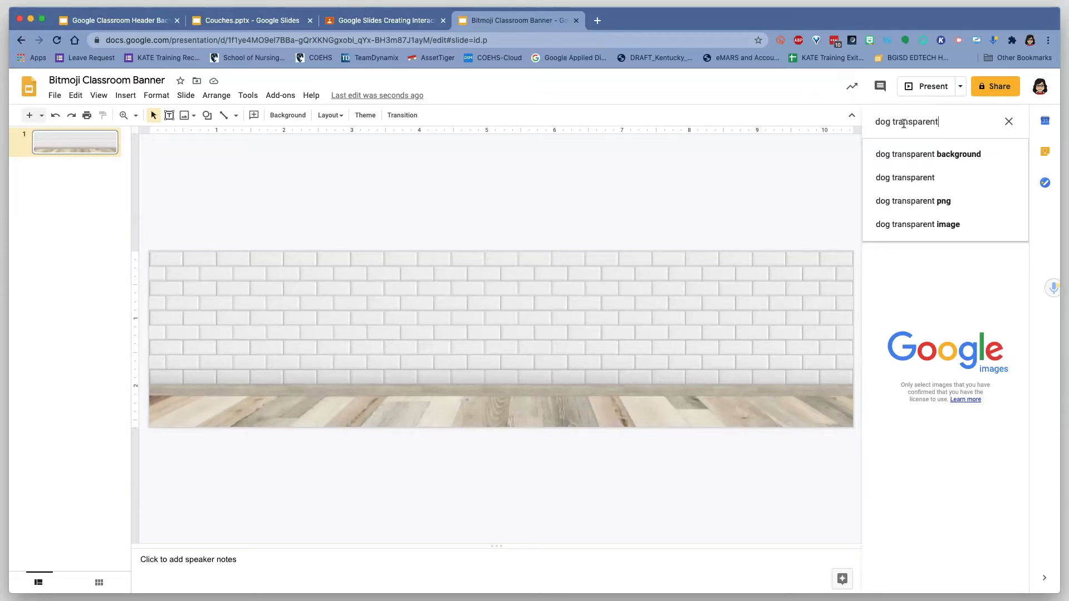
pyautogui.click(935, 201)
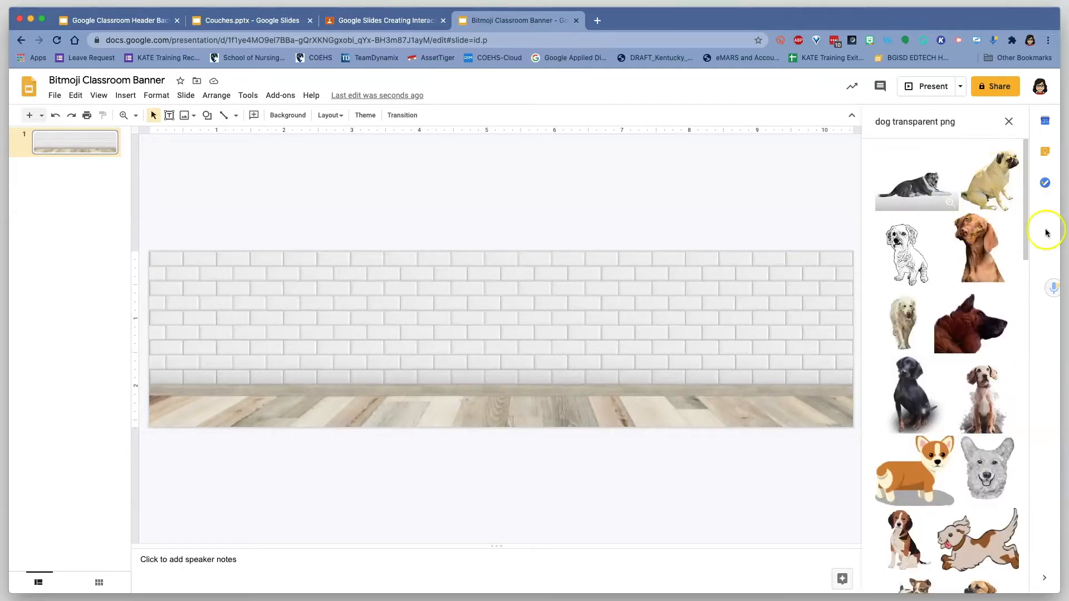
# - Insert the picture of the sitting brown, black and white collie from the image results into the banner slide
pyautogui.click(985, 426)
pyautogui.scroll(-5, 988, 426)
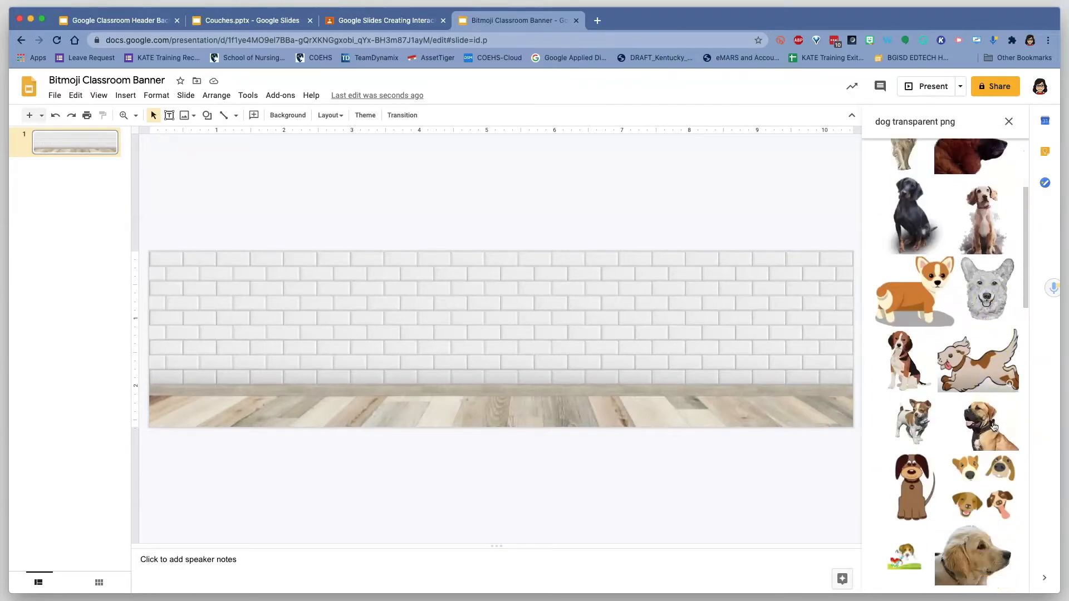
pyautogui.scroll(-3, 992, 428)
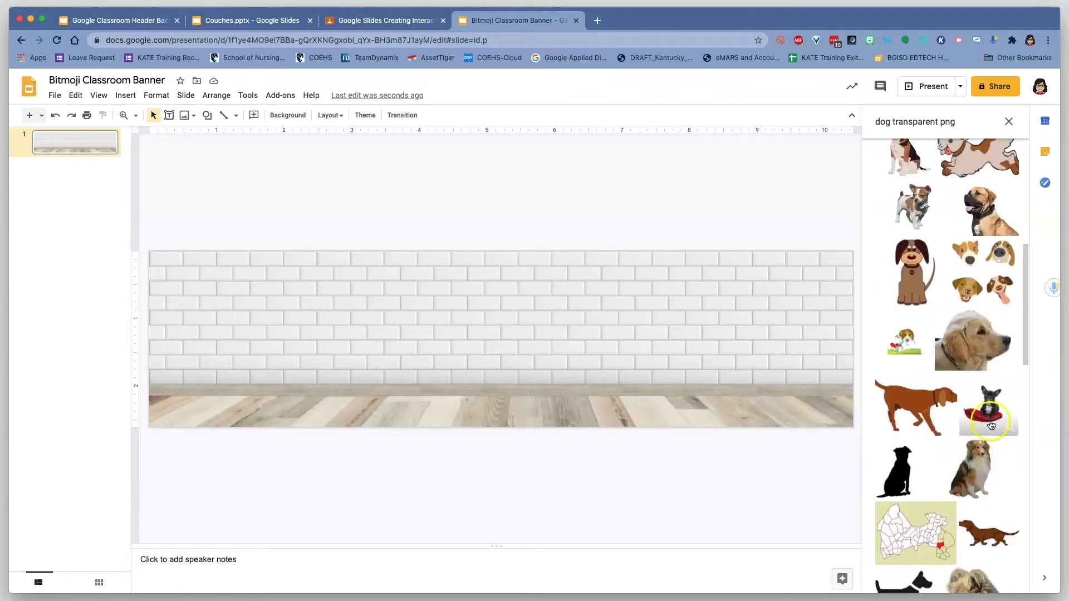
pyautogui.scroll(-3, 990, 429)
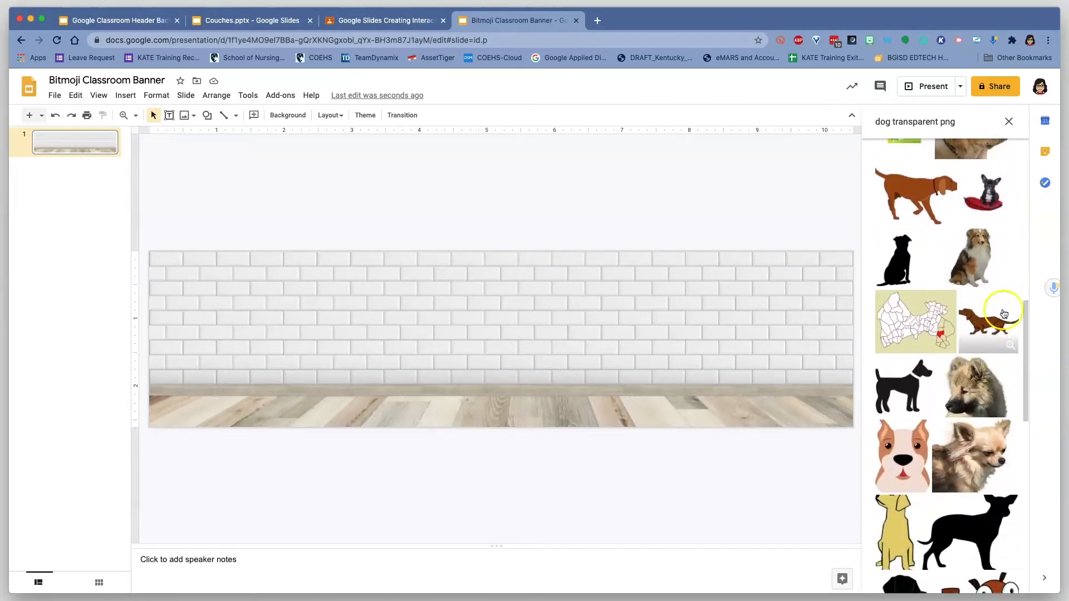
pyautogui.click(982, 265)
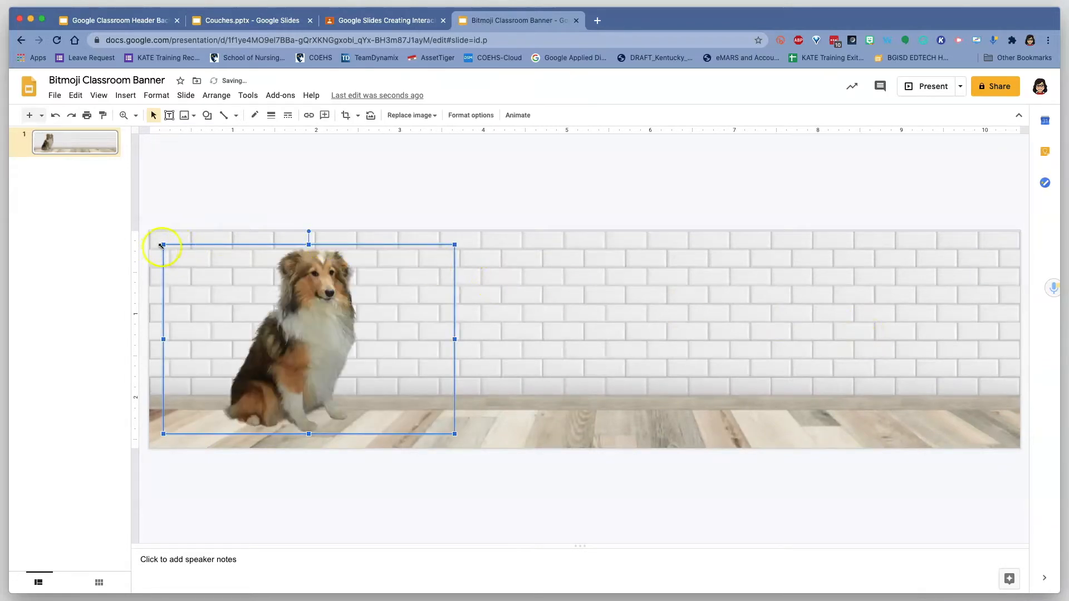
# - Shrink the dog picture and crop the empty areas on both sides close to the dog
pyautogui.moveTo(163, 245); pyautogui.dragTo(246, 302)
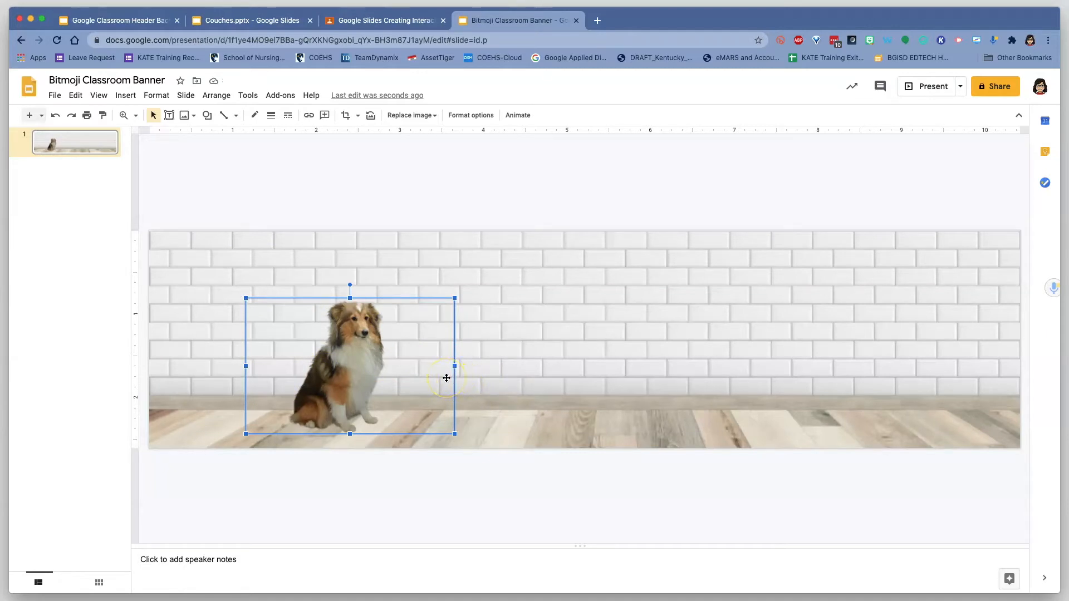
pyautogui.doubleClick(361, 363)
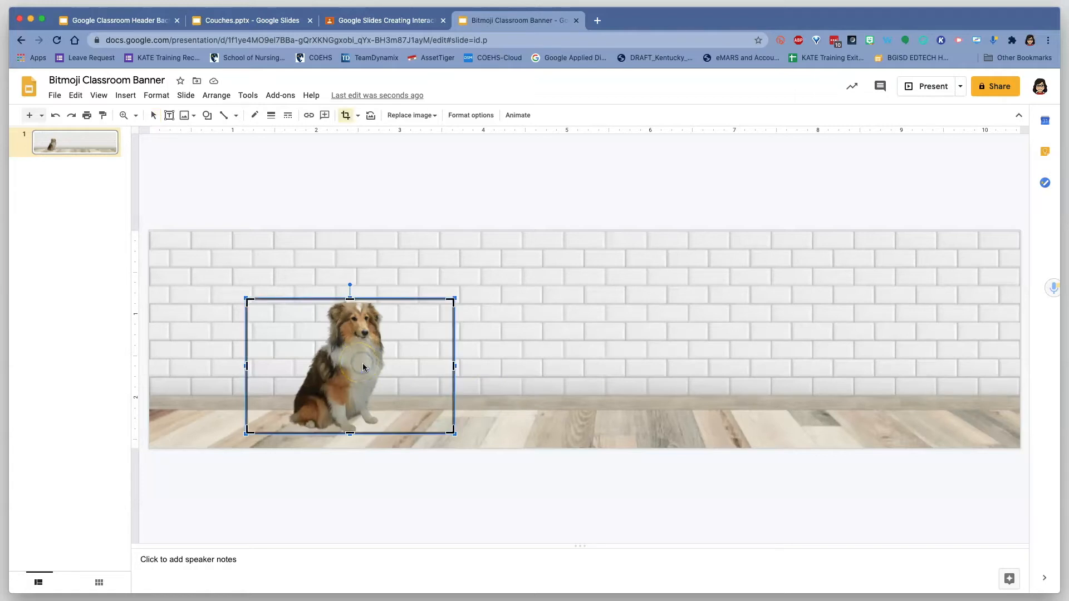
pyautogui.moveTo(454, 367); pyautogui.dragTo(393, 362)
pyautogui.moveTo(247, 366); pyautogui.dragTo(285, 363)
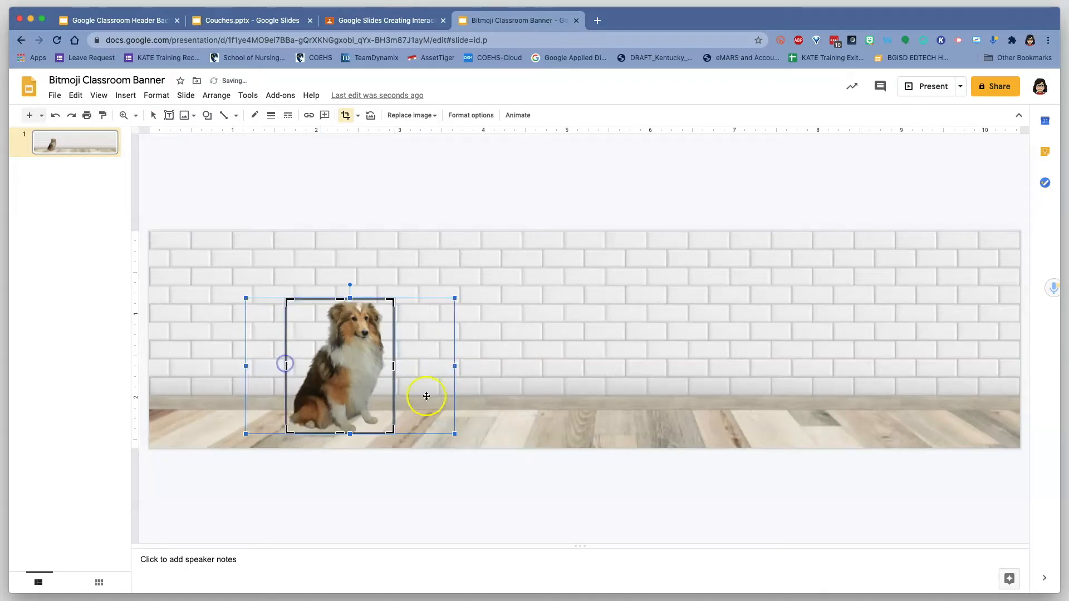
pyautogui.click(534, 471)
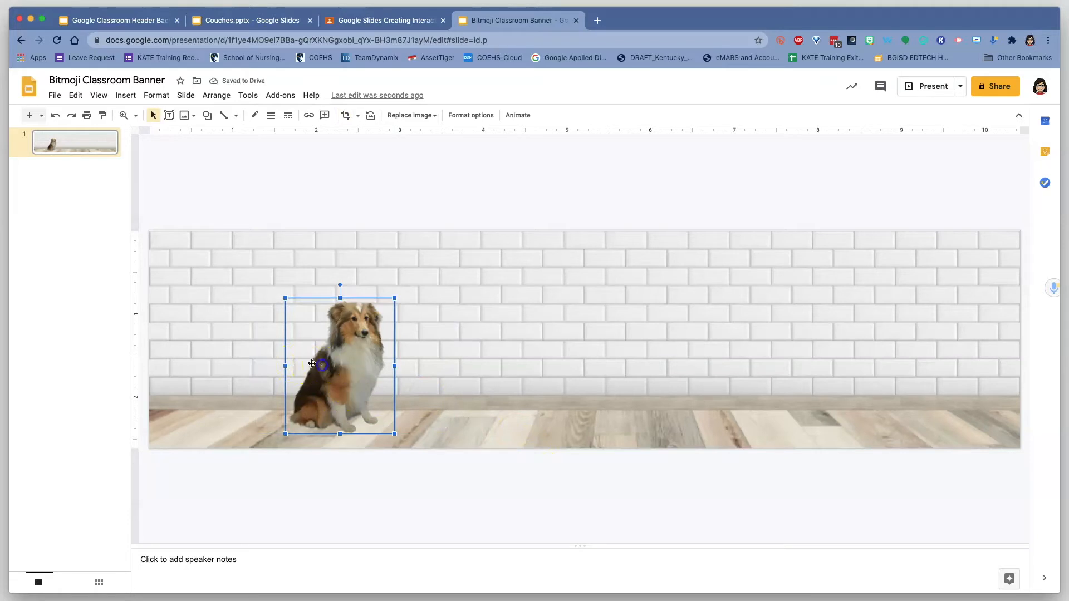
# - Move the dog to just right of the banner's centre, sitting on the wood floor, and deselect it
pyautogui.moveTo(356, 371); pyautogui.dragTo(639, 372)
pyautogui.click(525, 299)
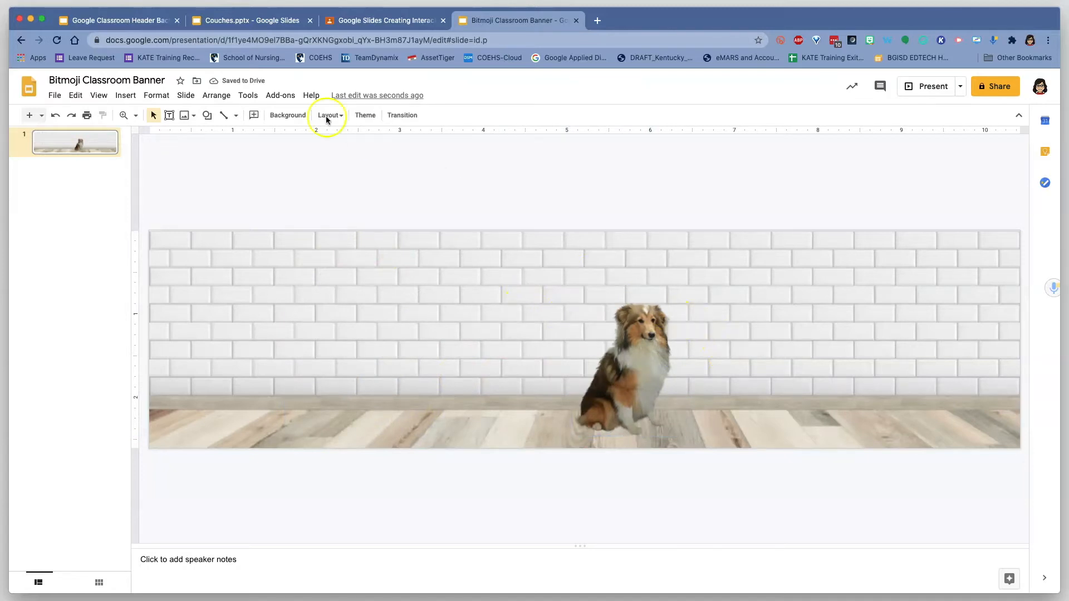
# - Switch to the Couches presentation and copy the bright turquoise two-seat sofa at the lower middle of slide 1
pyautogui.click(242, 22)
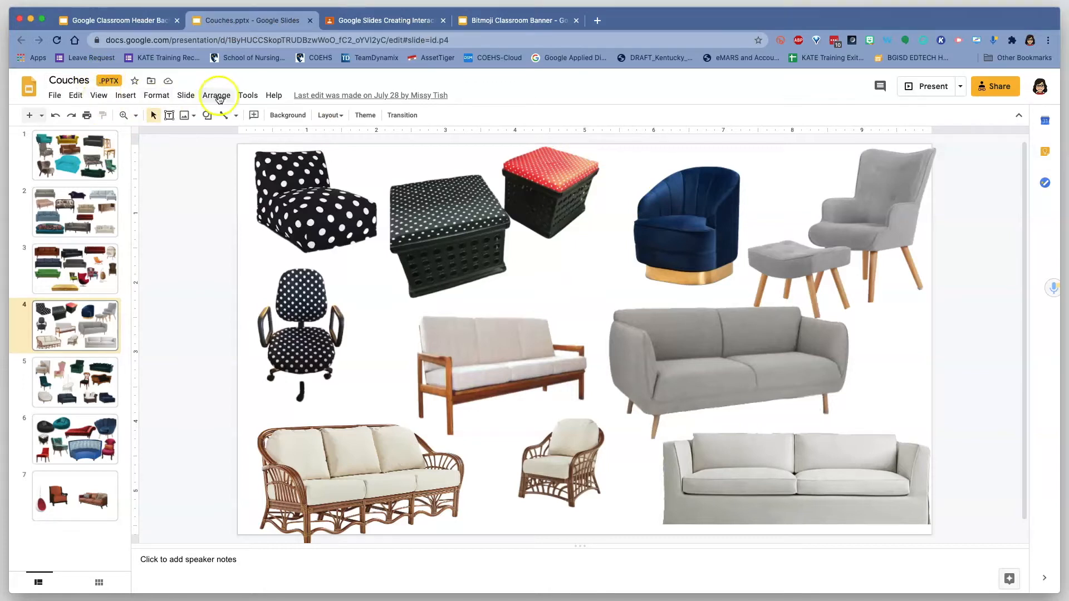
pyautogui.click(53, 96)
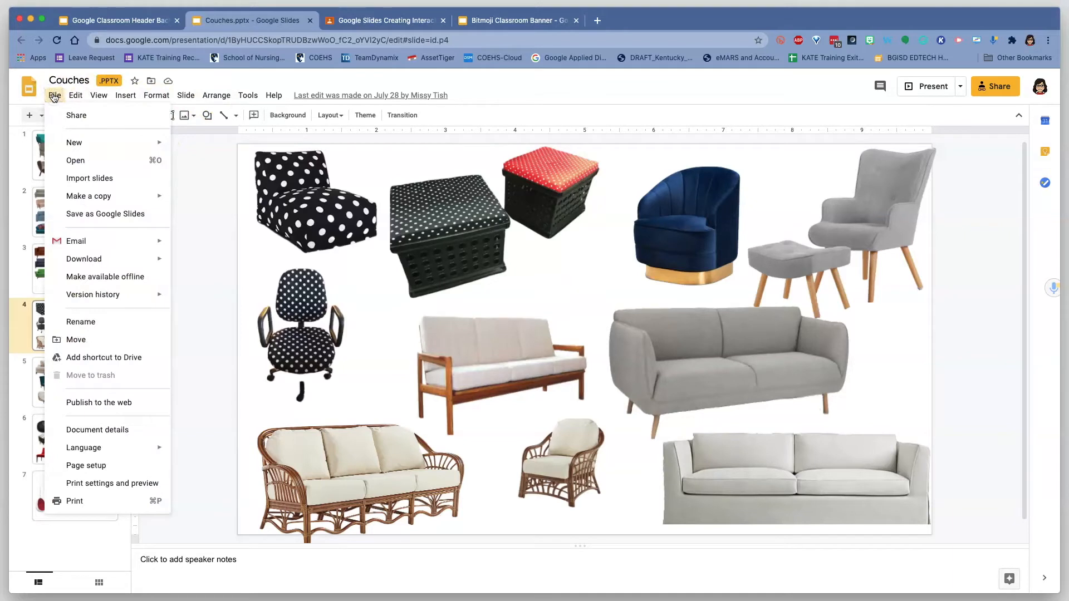
pyautogui.click(202, 150)
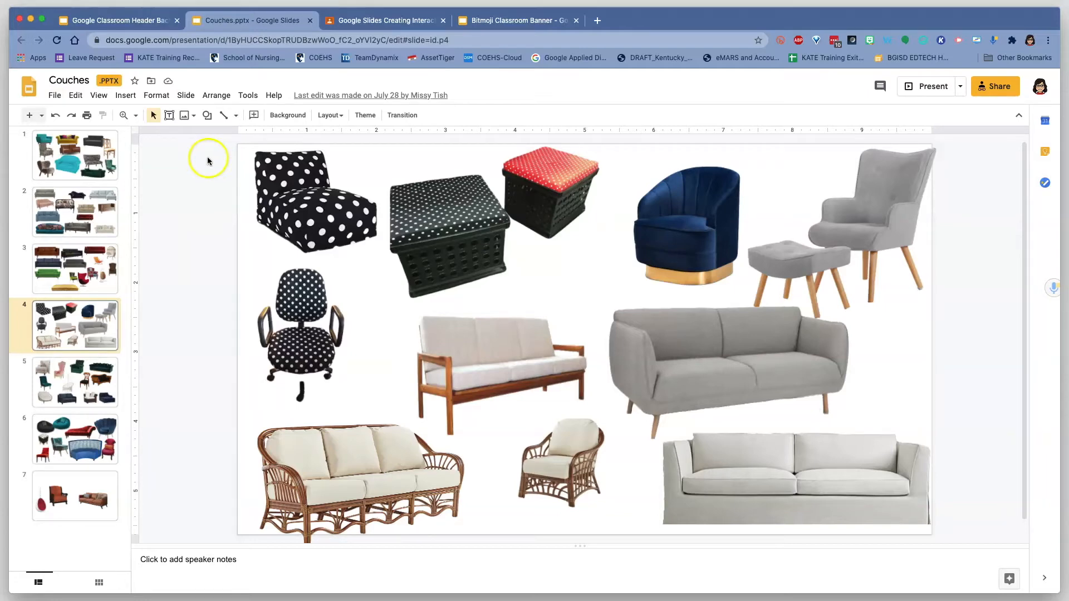
pyautogui.click(77, 154)
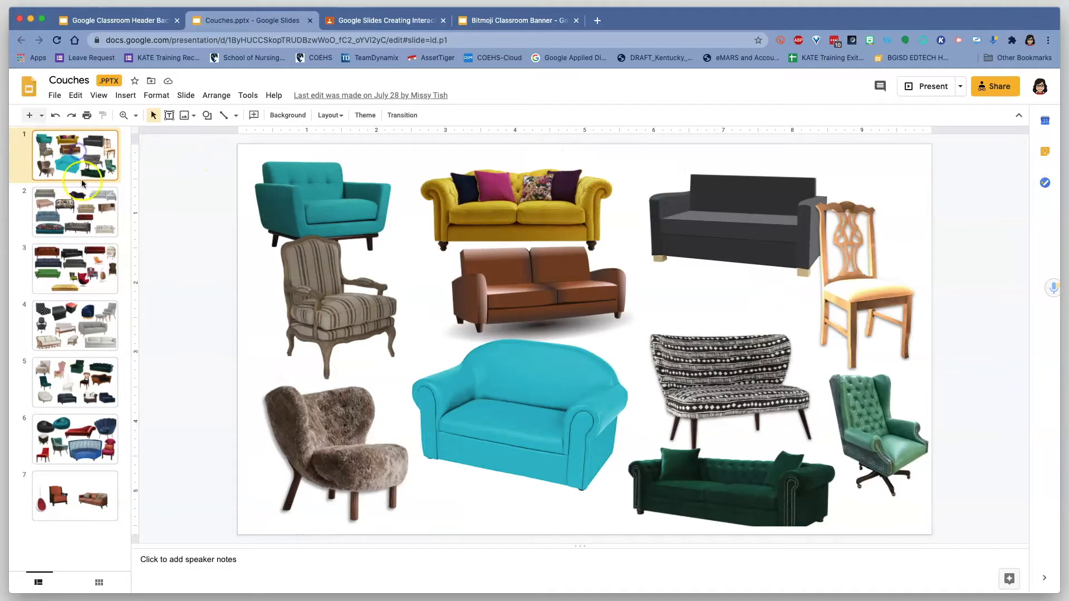
pyautogui.click(528, 391)
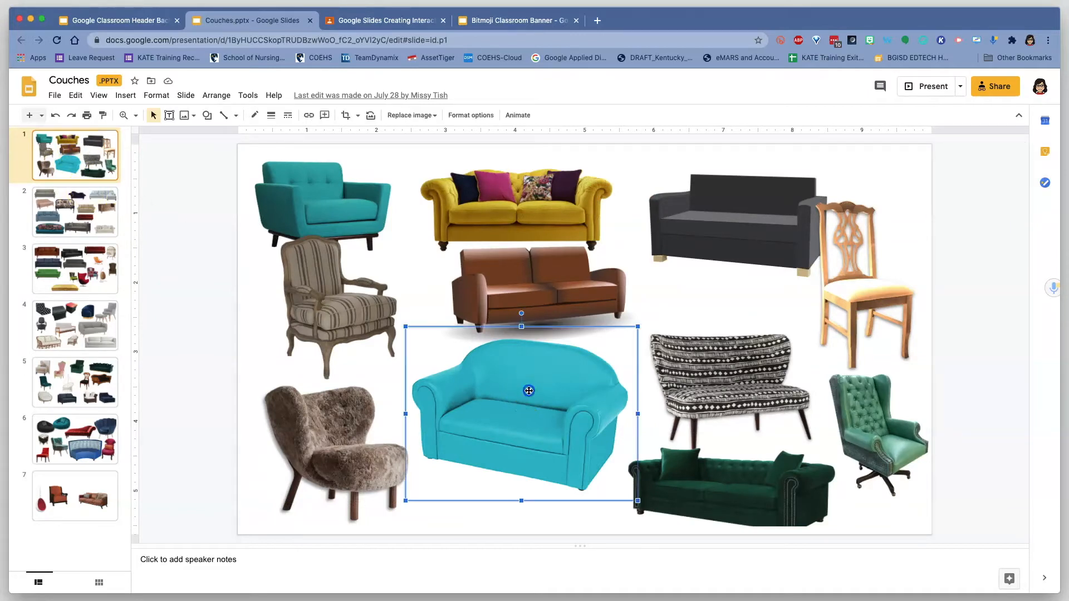
pyautogui.rightClick(529, 391)
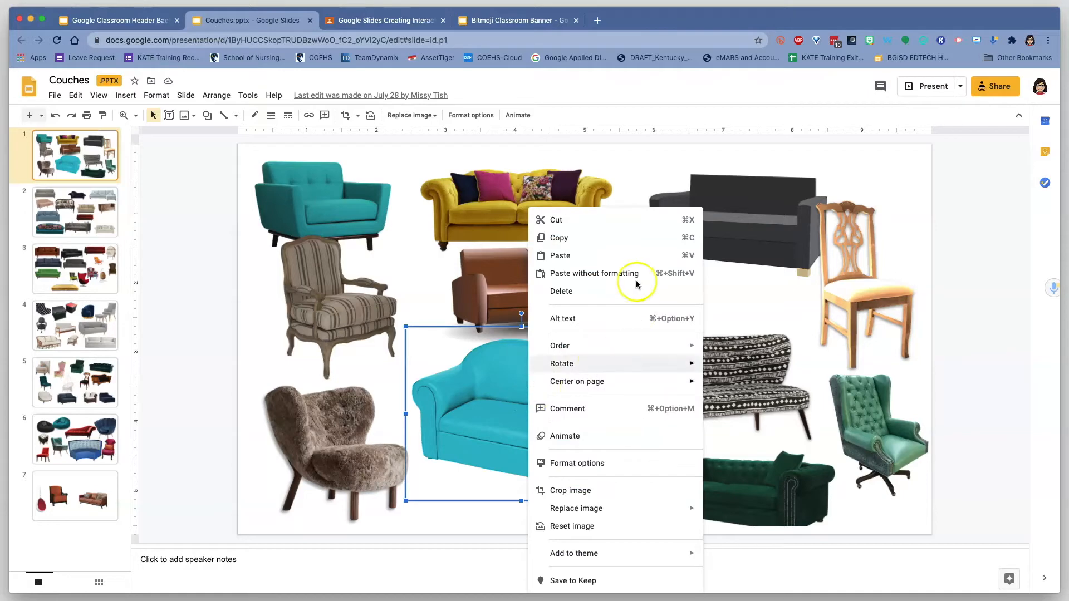
pyautogui.click(578, 238)
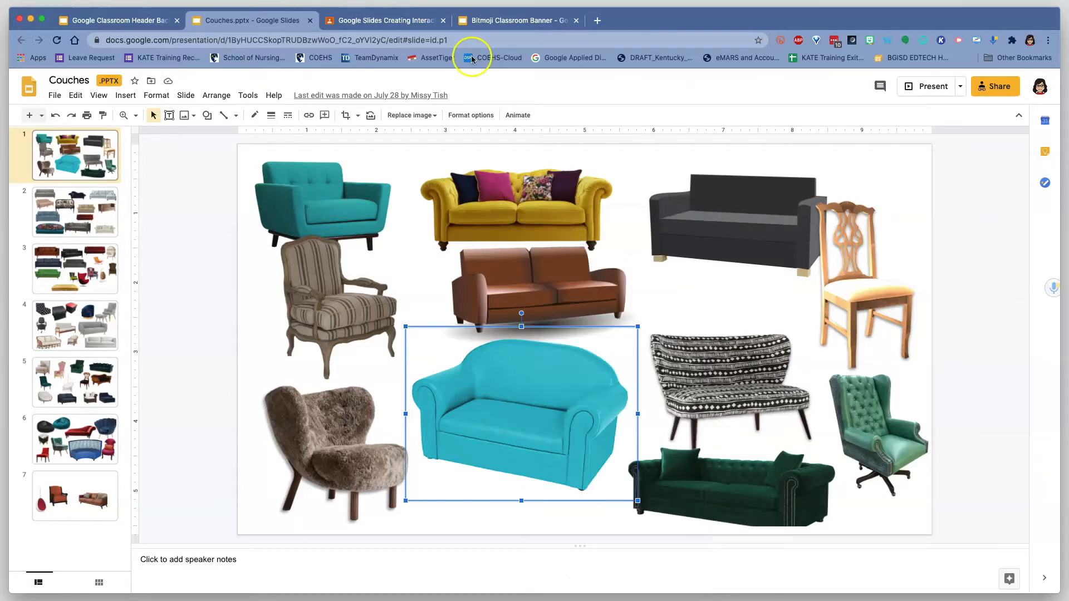
# - Paste the copied turquoise sofa into the Bitmoji Classroom Banner slide and move it to the right of the dog
pyautogui.click(523, 21)
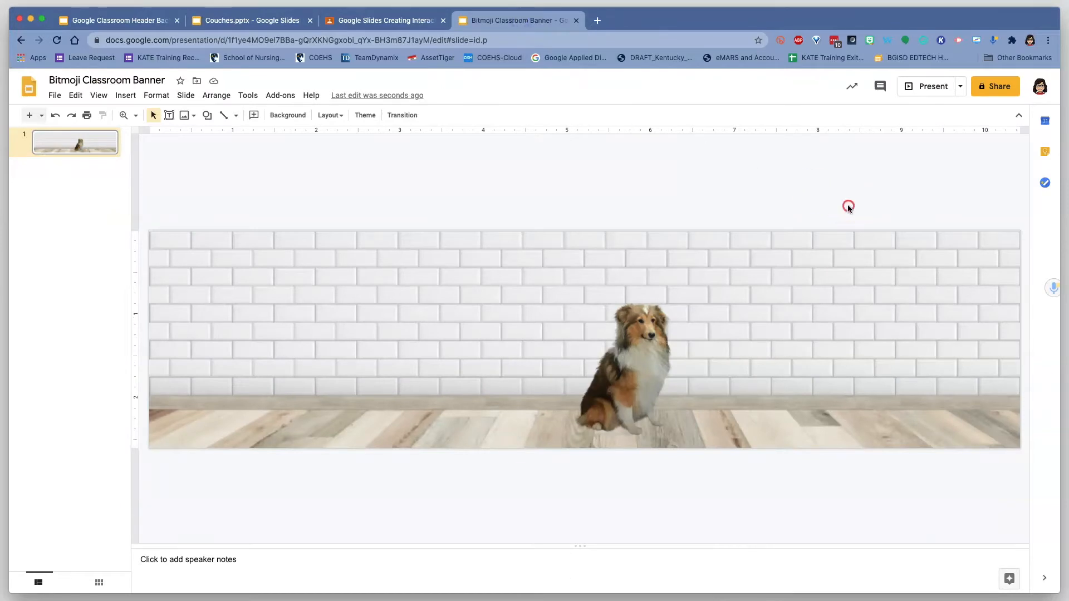
pyautogui.rightClick(847, 207)
pyautogui.click(891, 254)
pyautogui.moveTo(536, 359); pyautogui.dragTo(851, 193)
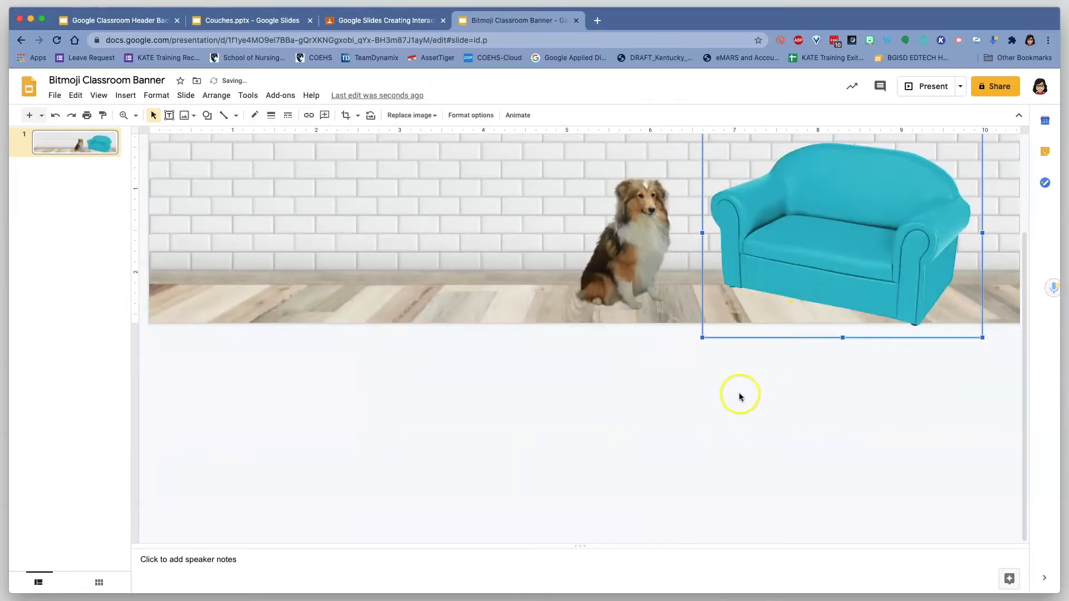
# - Scale down the turquoise sofa and reposition it so it stands on the floor near the banner's right end
pyautogui.moveTo(703, 337); pyautogui.dragTo(751, 300)
pyautogui.moveTo(871, 214); pyautogui.dragTo(870, 246)
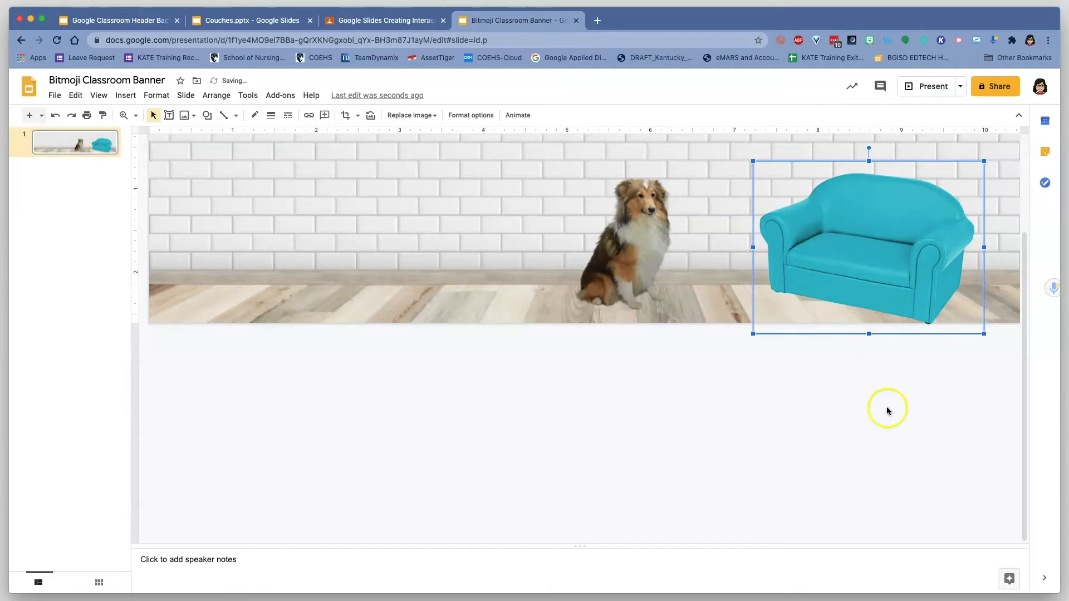
pyautogui.moveTo(978, 164); pyautogui.dragTo(953, 179)
pyautogui.moveTo(897, 229); pyautogui.dragTo(902, 214)
pyautogui.click(828, 386)
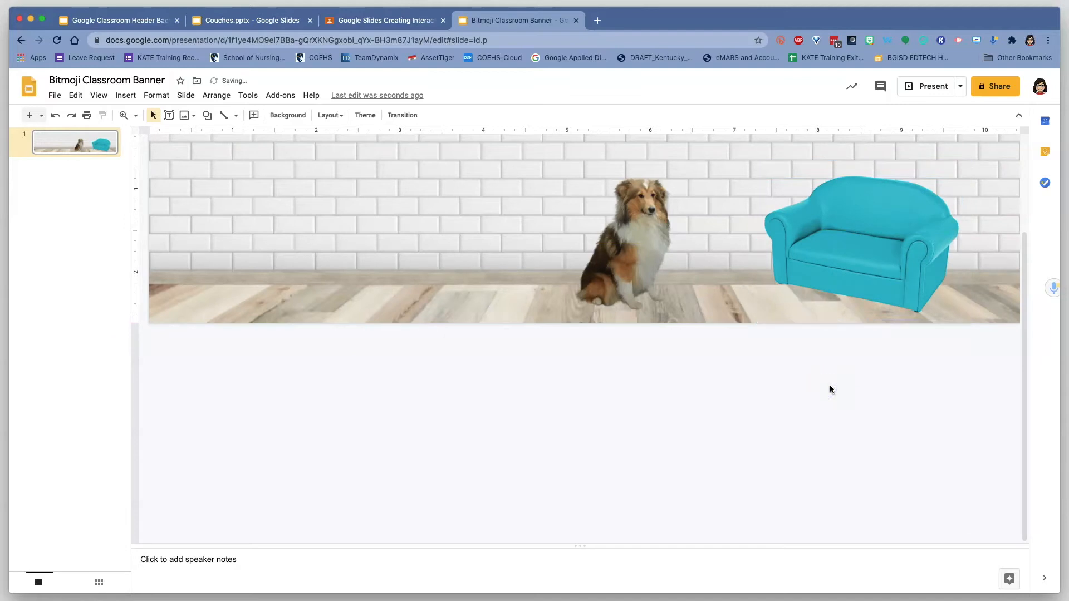
# - Insert a Bitmoji from the Bitmoji extension into the banner slide, dropping it over the turquoise sofa
pyautogui.scroll(2, 834, 393)
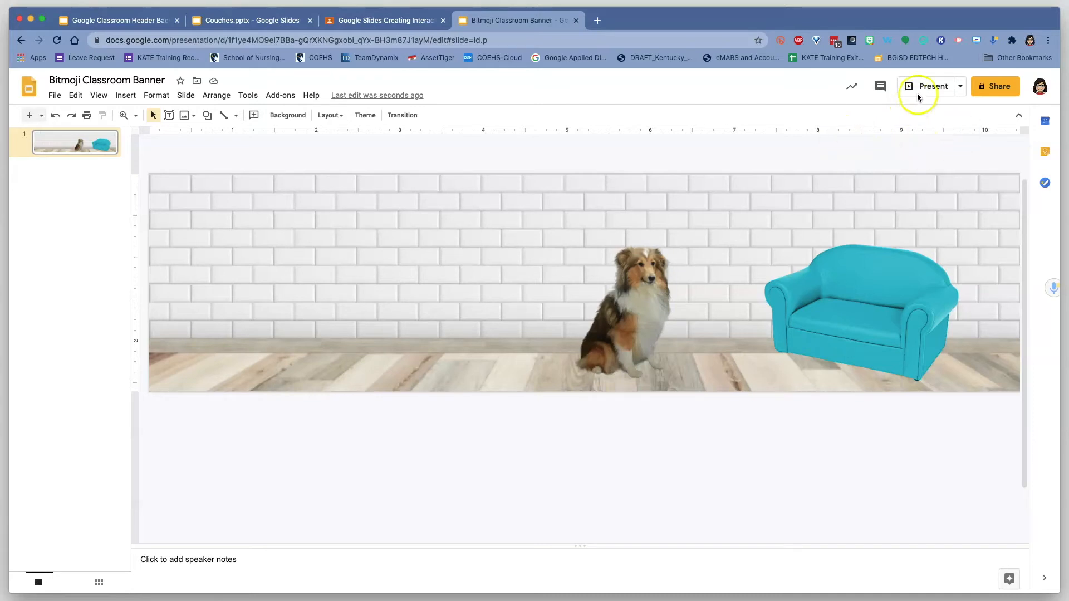
pyautogui.click(869, 41)
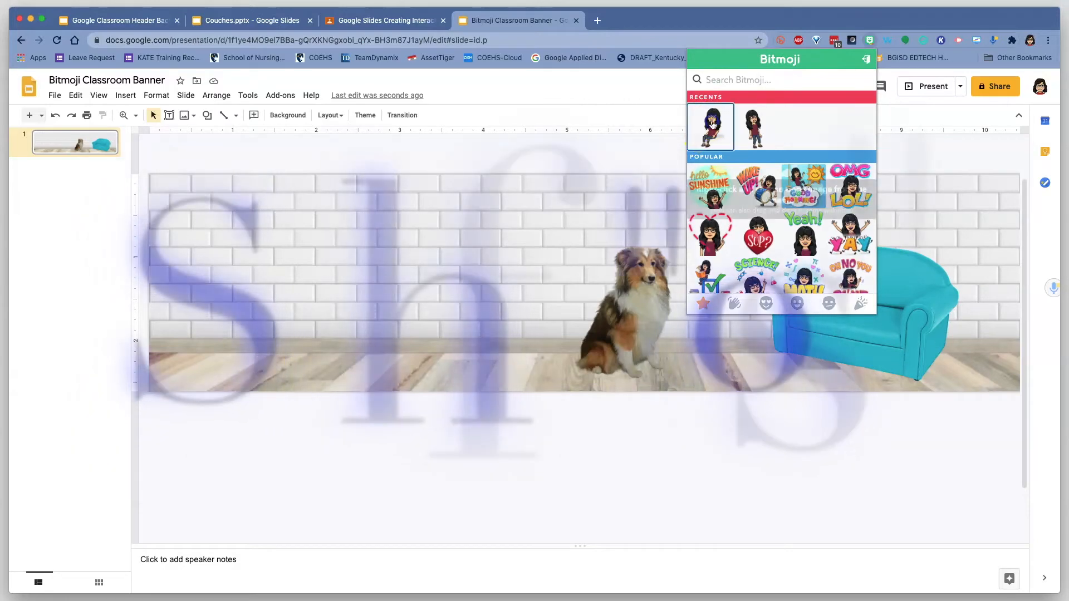
pyautogui.moveTo(876, 266); pyautogui.dragTo(898, 300)
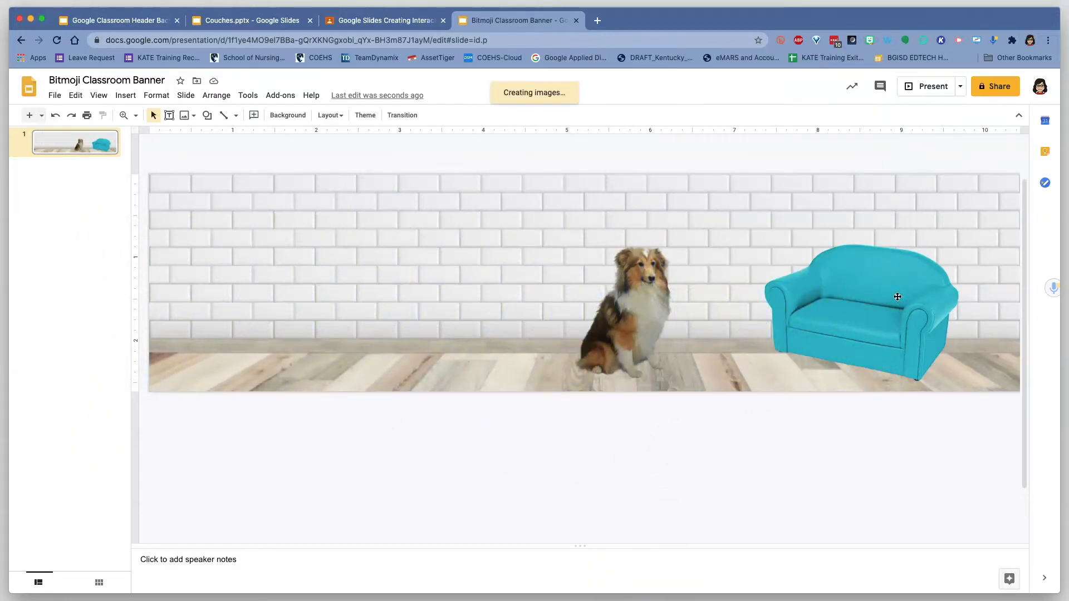